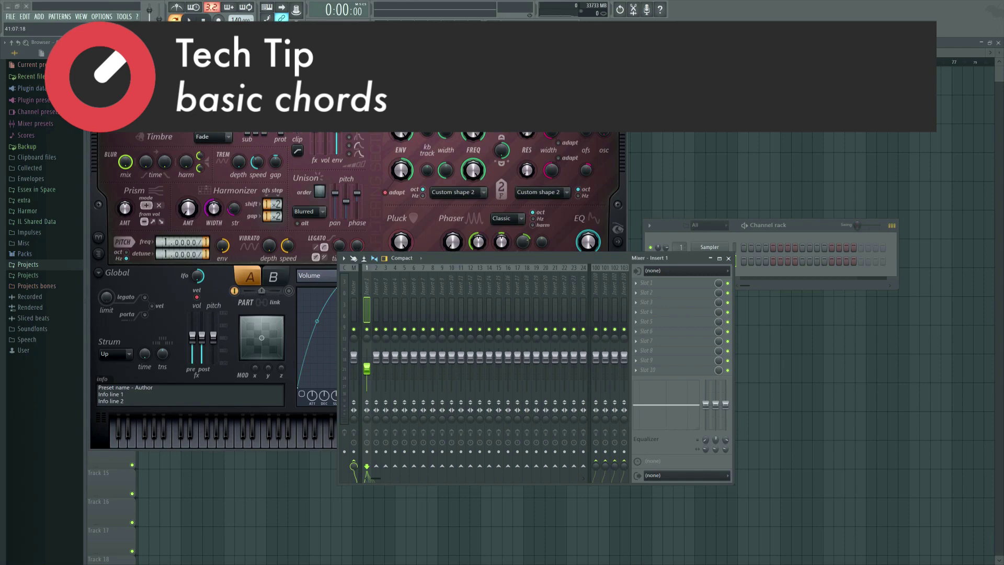
Open the piano roll for the Harmor channel
click(815, 227)
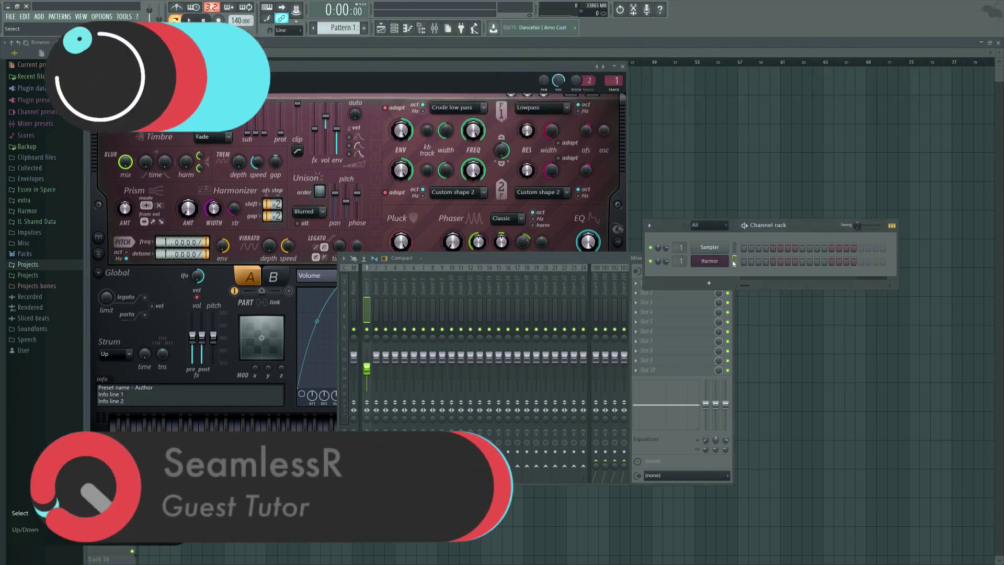
right_click(733, 263)
click(742, 262)
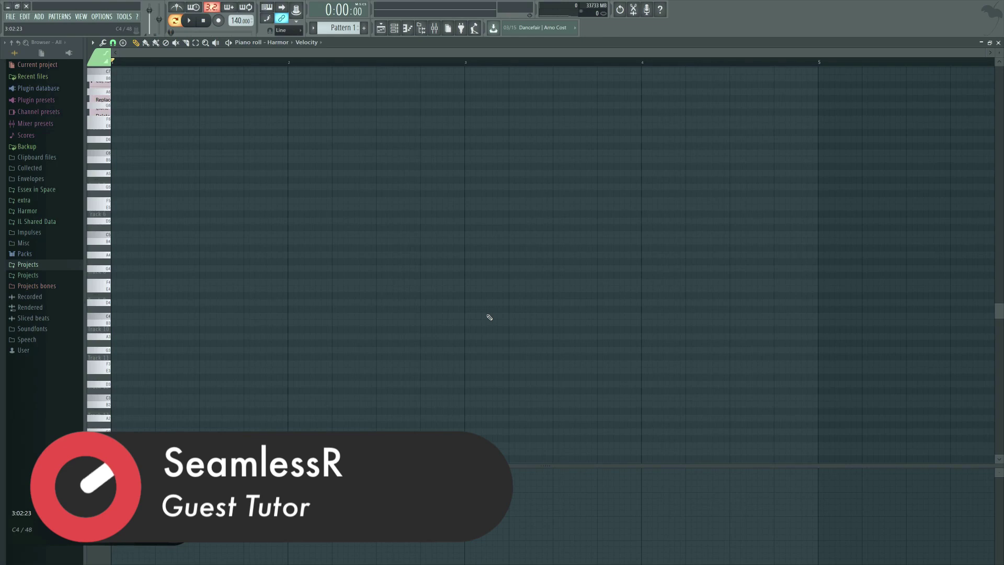
Draw one-bar notes E4, G4, A3 and C4 in bars 1 to 4 and play them back
click(139, 288)
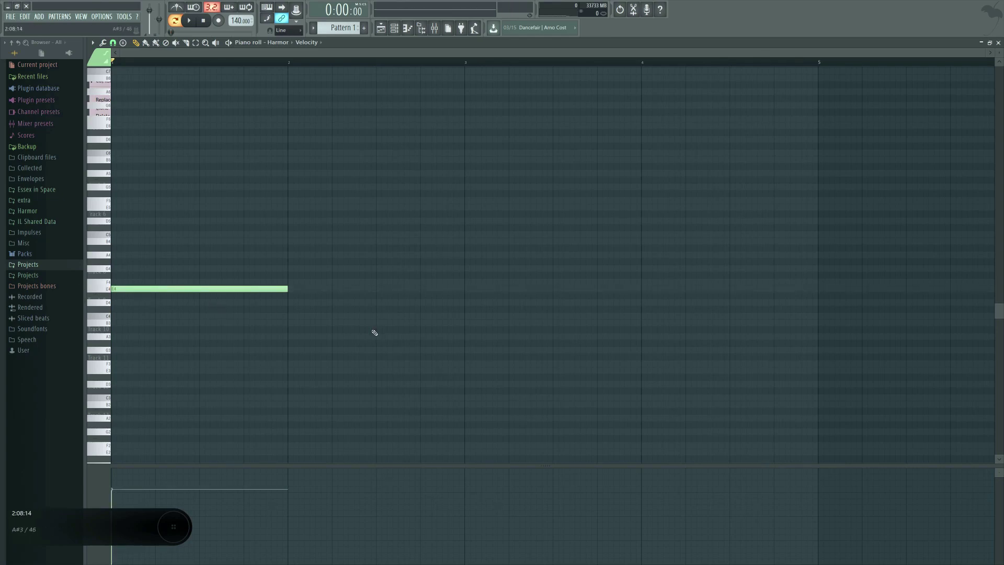
right_click(143, 289)
click(135, 287)
click(291, 270)
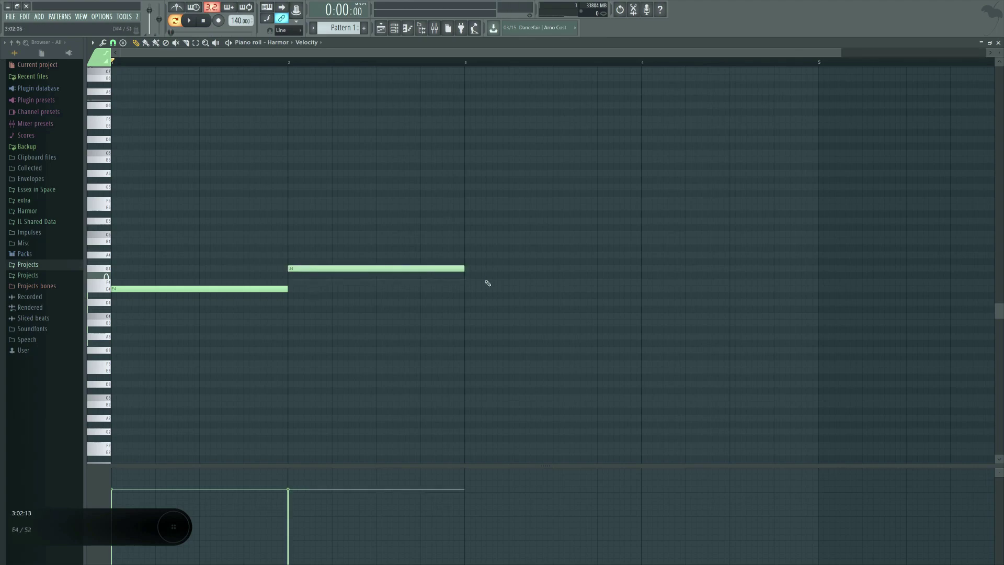
drag(468, 325, 502, 337)
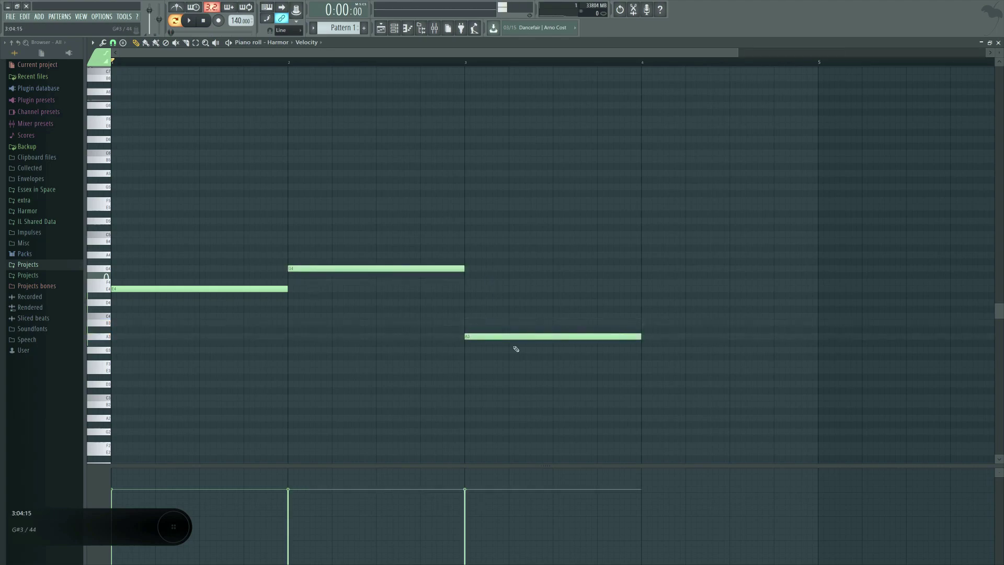
click(646, 316)
key(space)
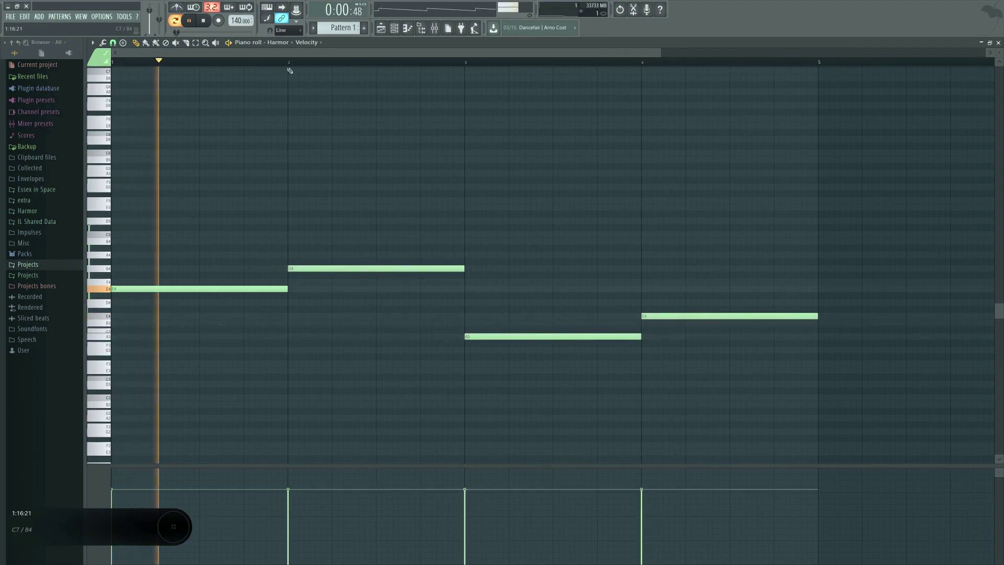
key(space)
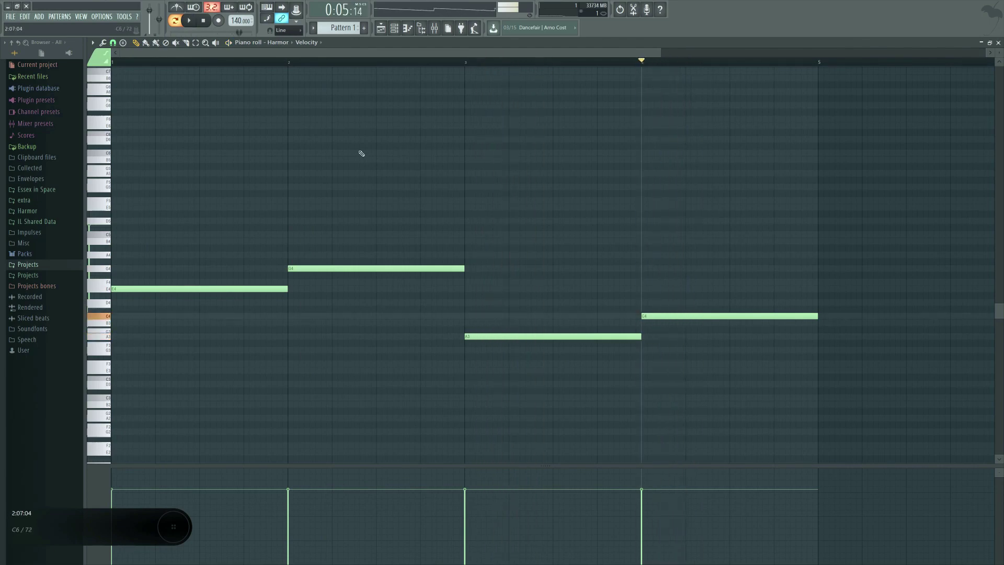
scroll(387, 262, up, 3)
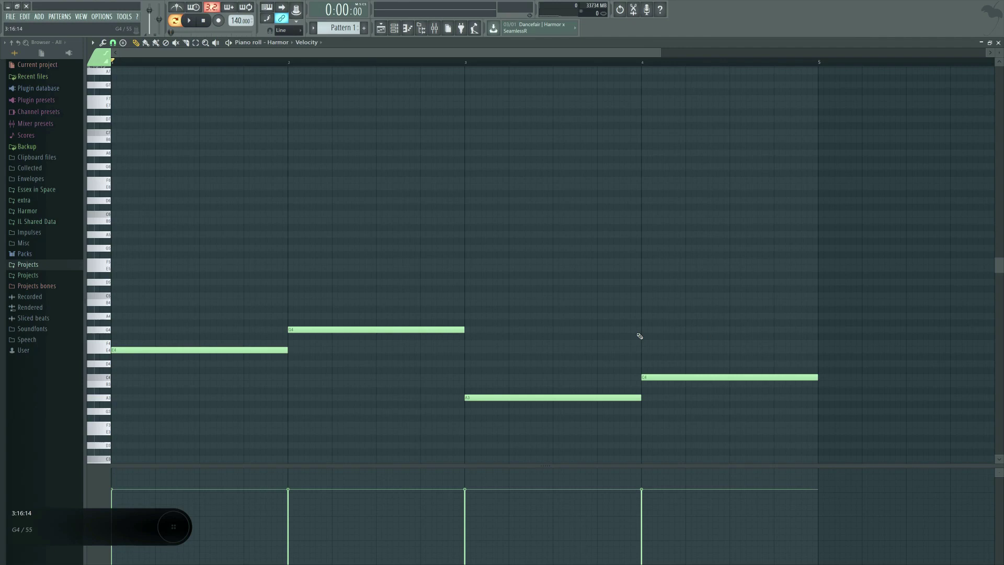
click(835, 350)
scroll(672, 385, right, 2)
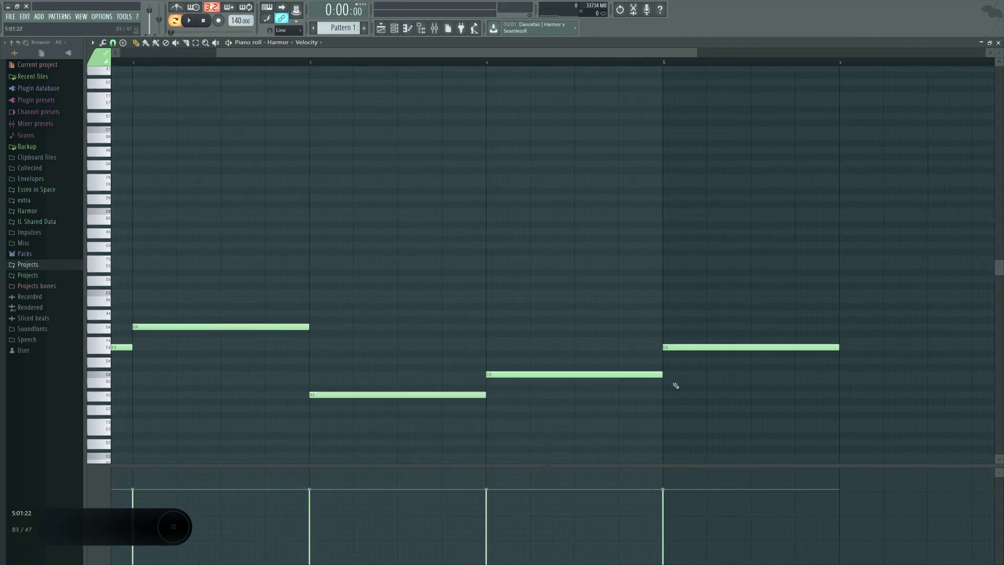
key(ctrl+z)
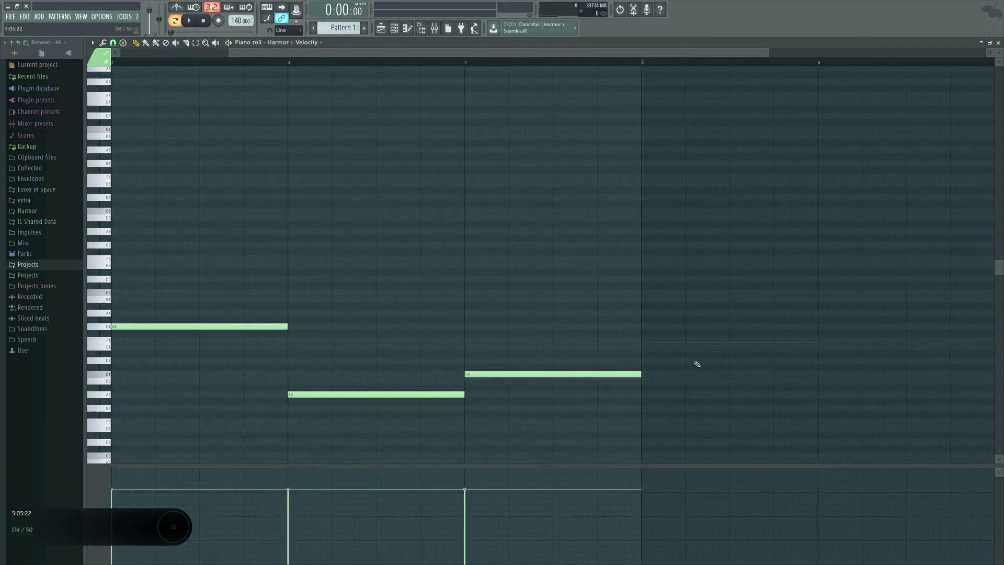
Stack short notes C4, D4, E4, F4, G4, A4, B4 and C5 at the start of bar 5 as a major scale
click(651, 376)
drag(818, 374, 655, 376)
click(646, 360)
click(649, 348)
click(645, 341)
right_click(653, 349)
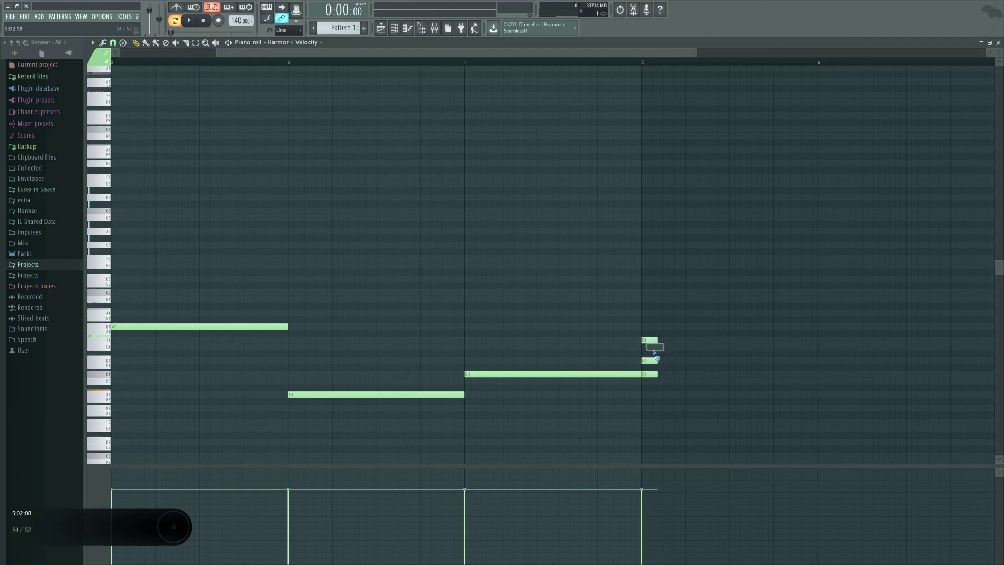
click(650, 347)
click(649, 326)
click(649, 312)
click(650, 299)
click(649, 293)
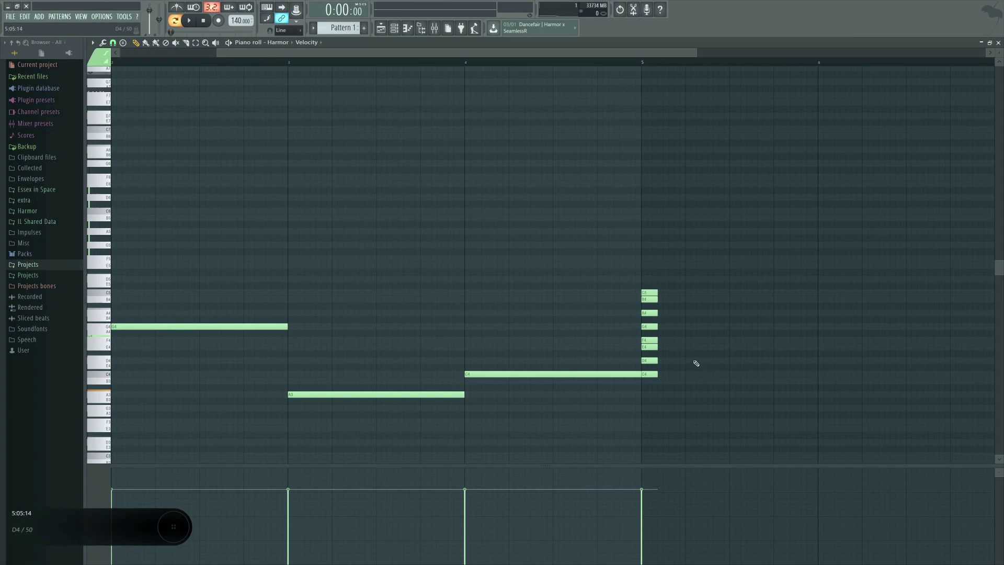
Transpose the stacked major scale at bar 5 up so that it starts on E4, and deselect it
drag(649, 275, 595, 356)
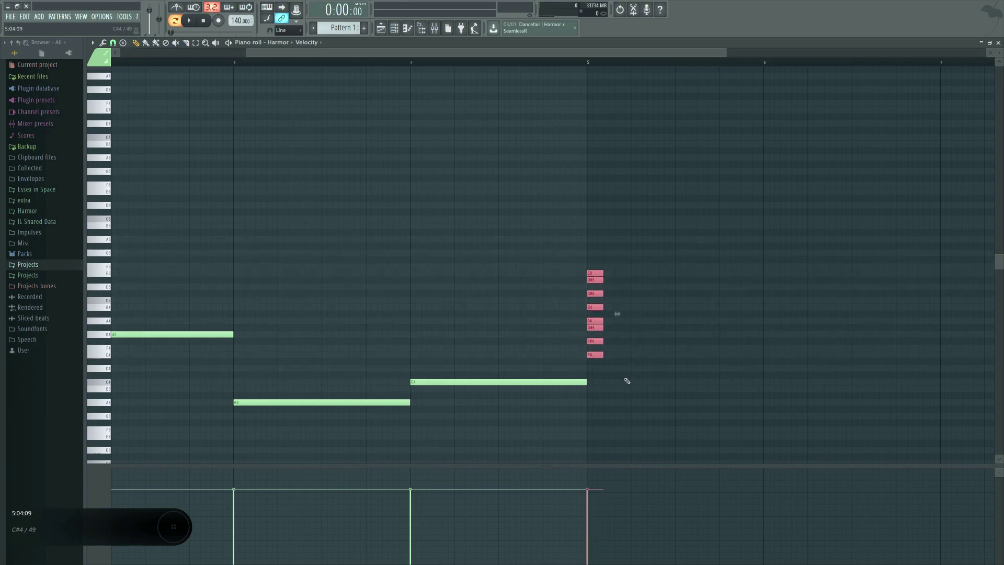
scroll(610, 375, left, 7)
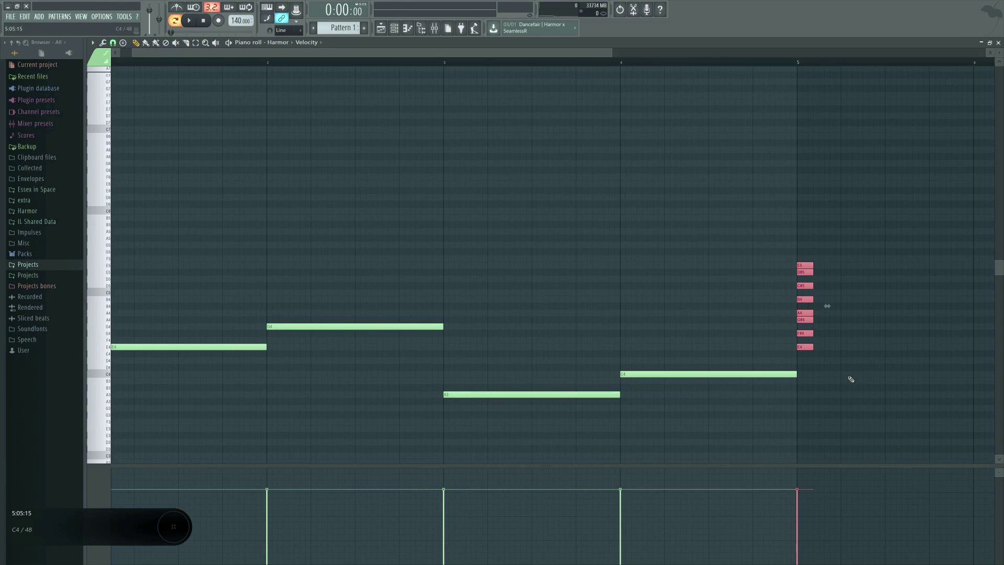
scroll(852, 377, right, 6)
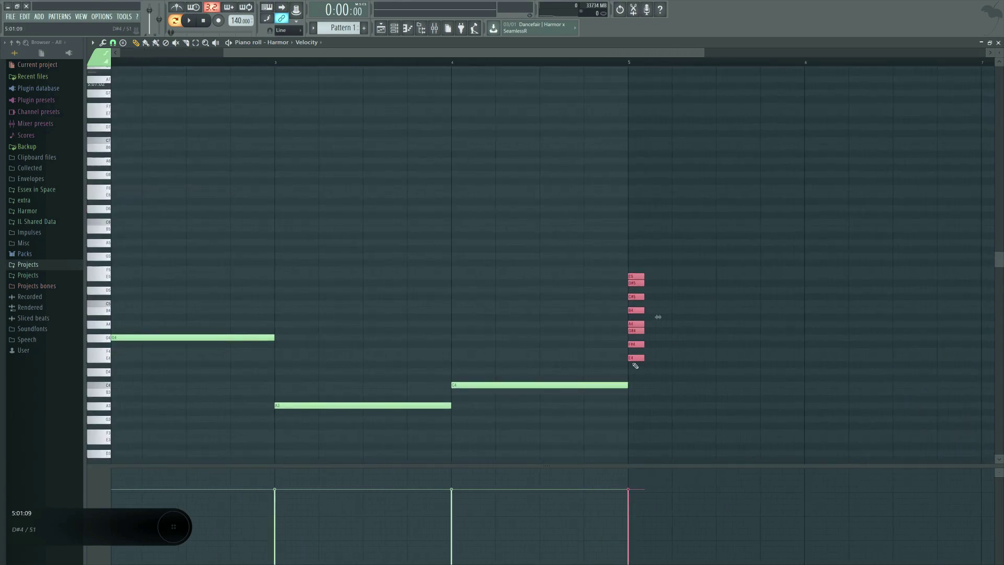
key(ctrl+d)
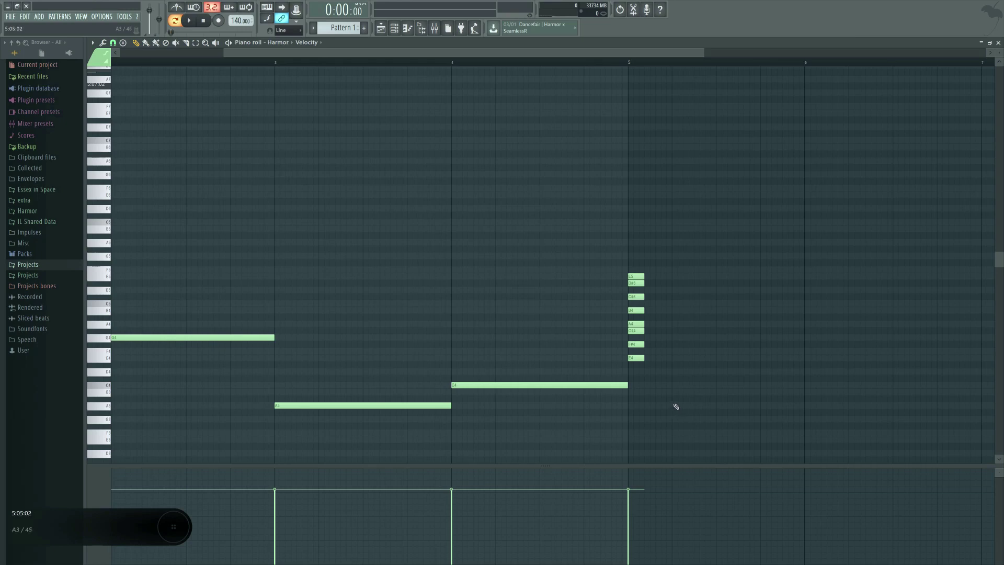
Draw a natural minor scale of short notes from A3 to A4 and move it to start on E4 directly after the major scale
drag(676, 406, 672, 338)
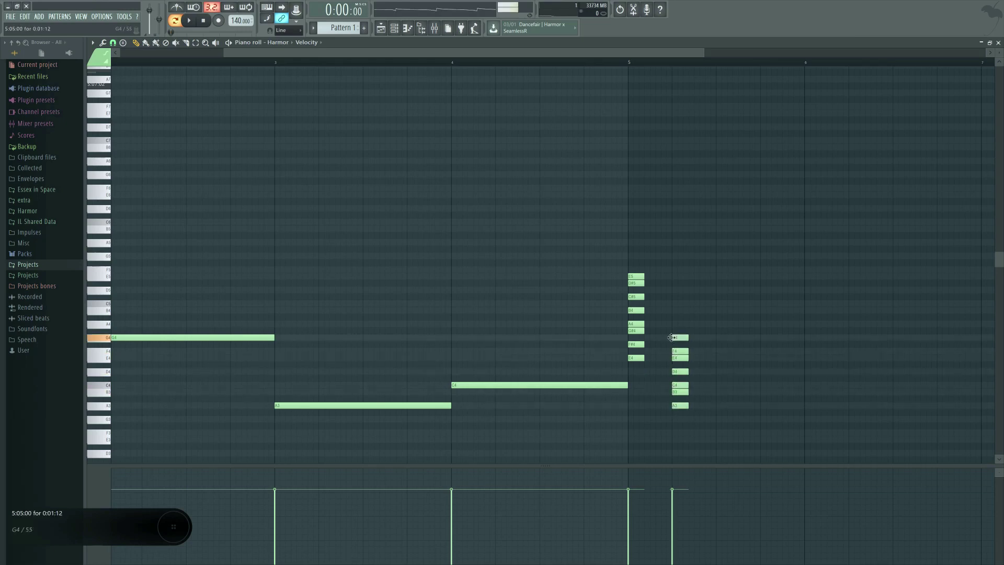
click(671, 324)
drag(678, 303, 698, 440)
drag(677, 405, 650, 350)
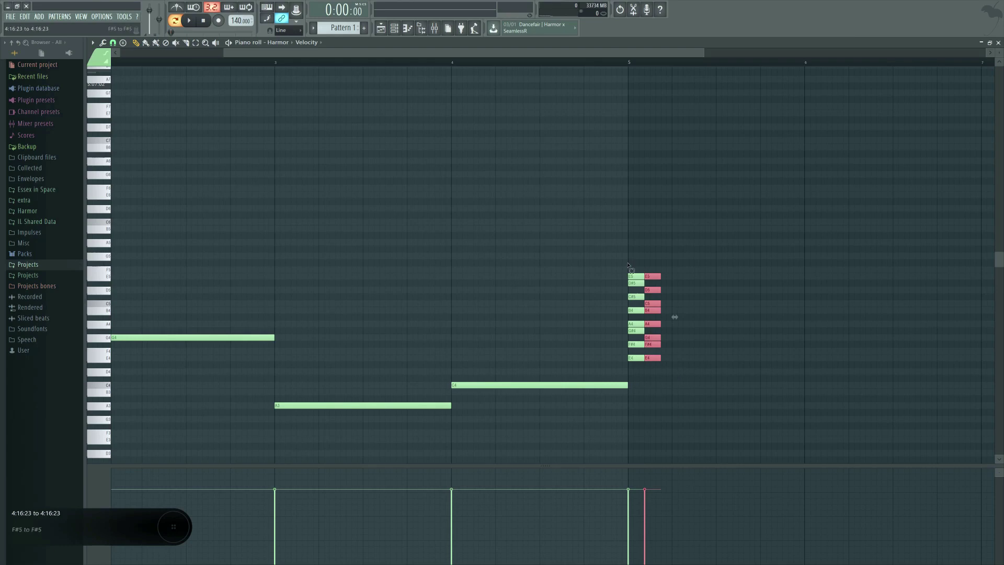
Compare the major and minor scales side by side, examining their root and third notes
drag(627, 265, 675, 370)
ctrl+click(685, 371)
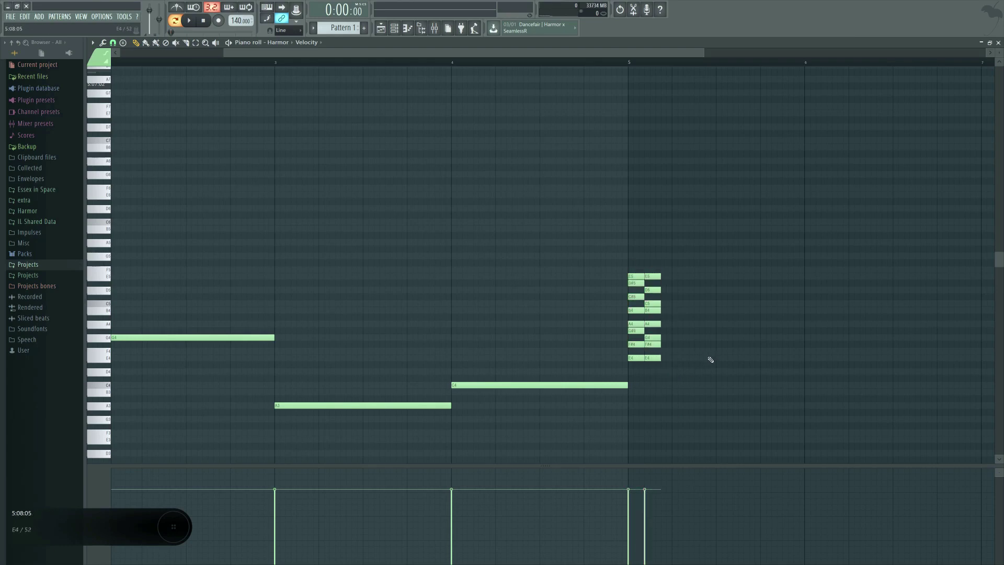
drag(635, 329, 653, 338)
ctrl+click(693, 346)
click(654, 338)
click(654, 358)
click(635, 330)
click(635, 359)
drag(689, 360, 892, 370)
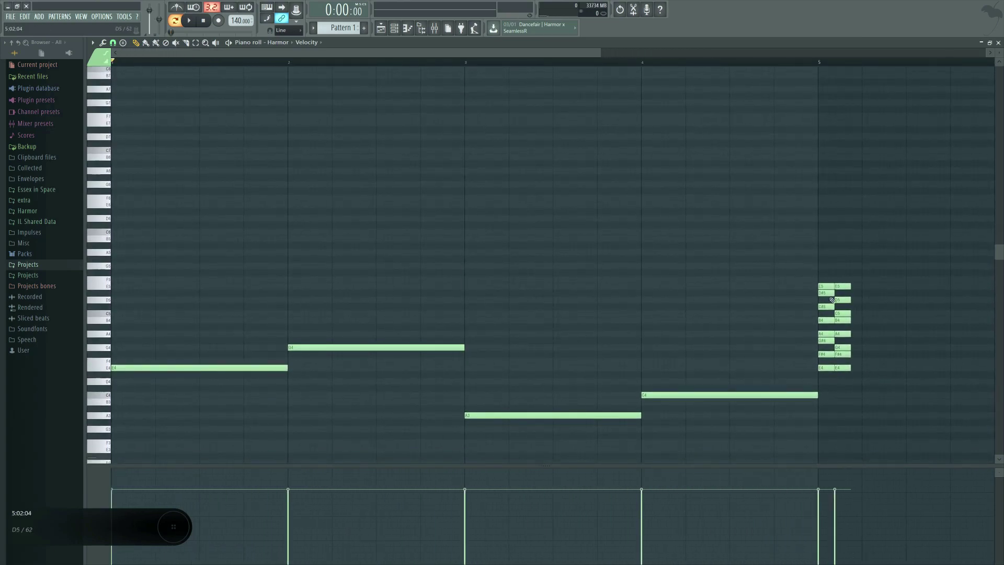
Delete the major scale notes and move the E minor scale to the start of bar 5
drag(817, 263, 868, 374)
ctrl+click(914, 339)
right_click(827, 286)
right_click(827, 293)
right_click(827, 306)
right_click(827, 320)
right_click(828, 333)
right_click(827, 341)
right_click(828, 353)
right_click(827, 368)
mouse_move(822, 269)
mouse_down()
mouse_move(860, 381)
mouse_move(824, 369)
mouse_up()
ctrl+click(864, 379)
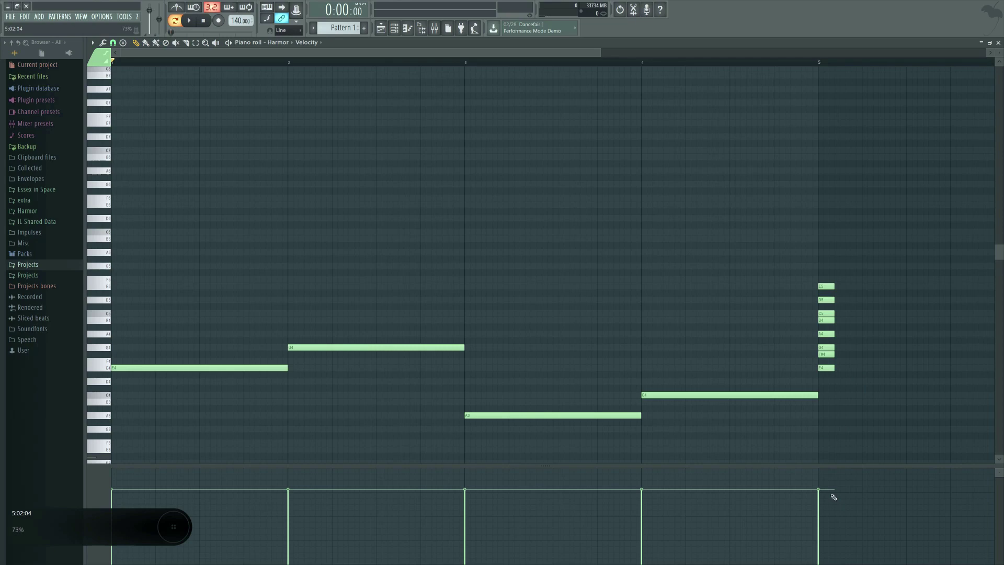
Lower the velocity of the E minor scale notes in bar 5 to the minimum
drag(831, 493, 816, 562)
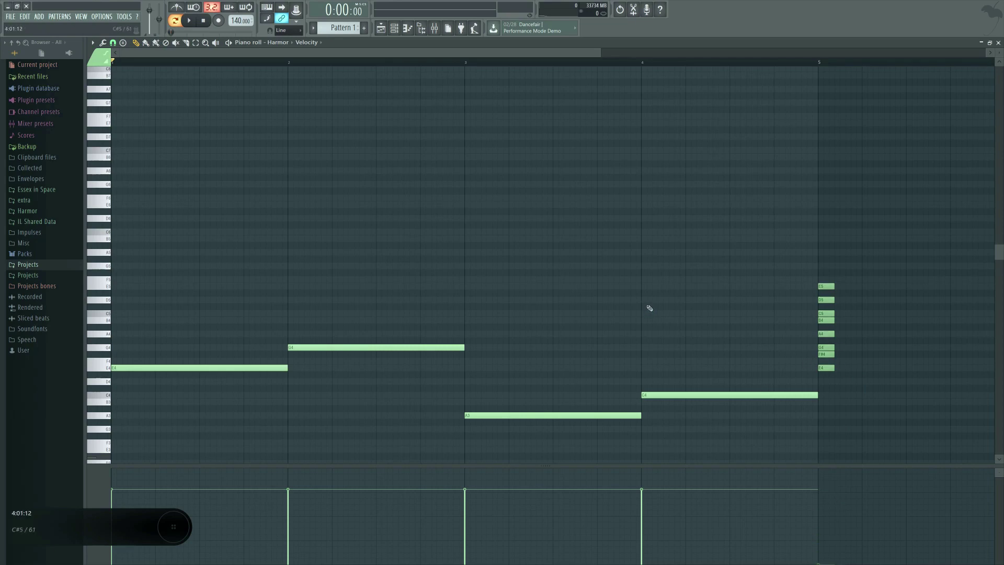
drag(198, 346, 626, 437)
click(517, 305)
Draw a chord of E4, G4 and B4 on beat 2 of bar 5 and play it back from there
click(864, 368)
click(864, 347)
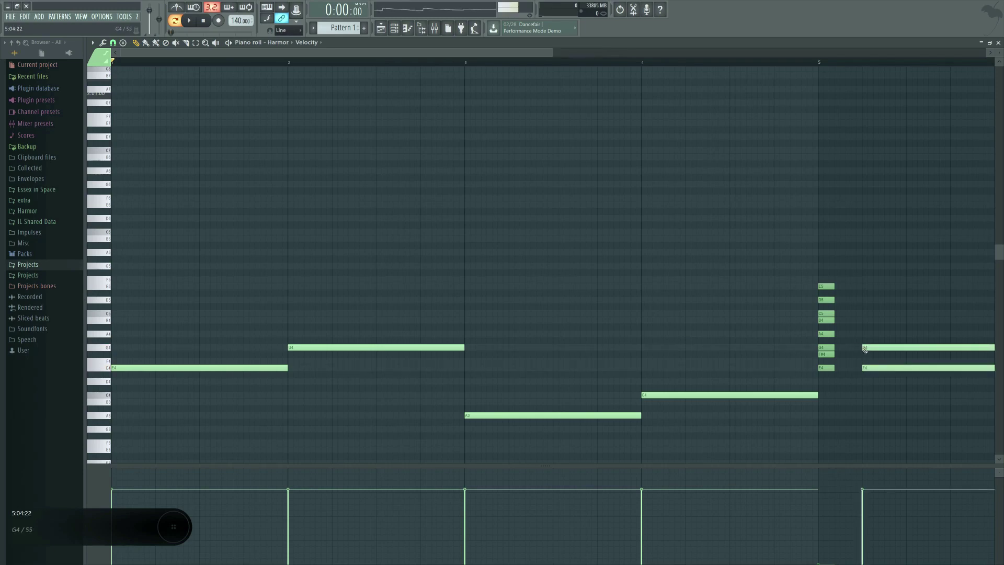
click(863, 320)
click(865, 68)
click(864, 62)
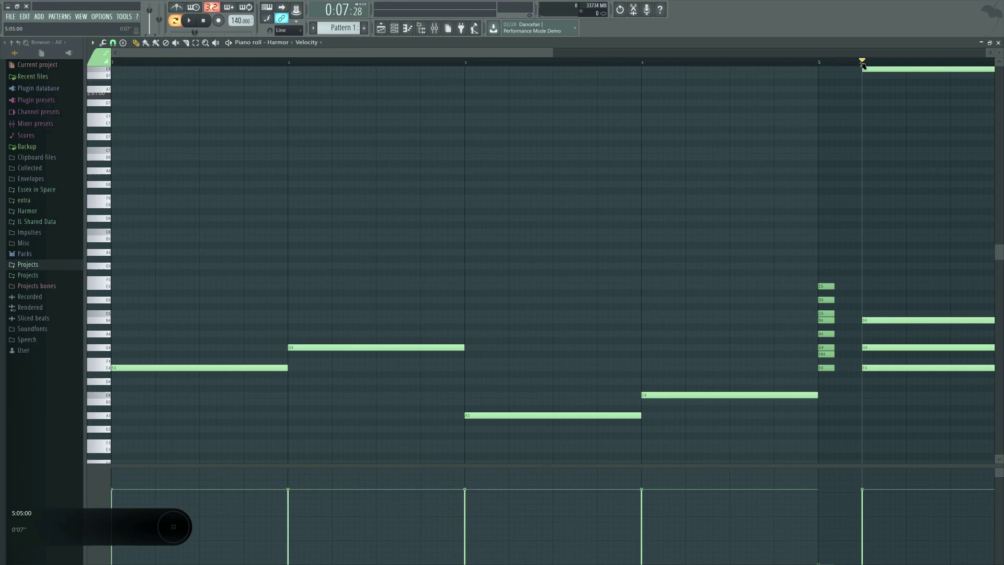
right_click(866, 68)
key(space)
key(space)
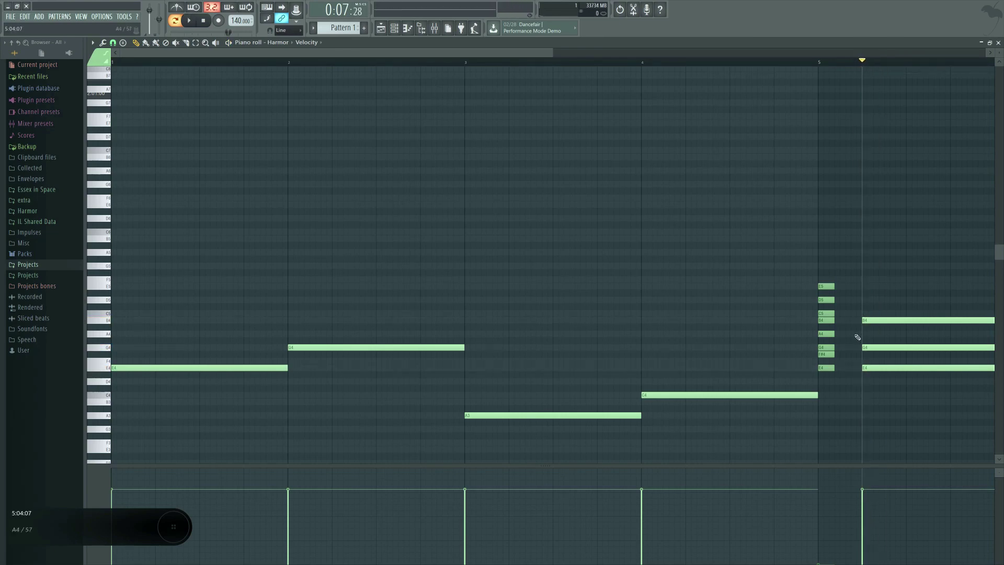
Raise the bar 5 chord's middle note to G#4 to audition a major chord, and put G4 back
drag(877, 346, 876, 340)
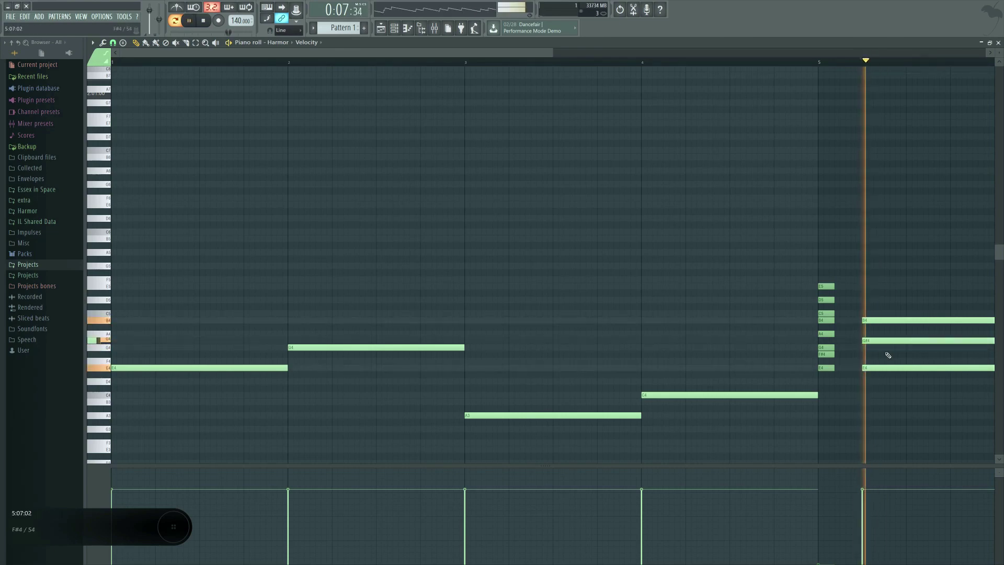
right_click(864, 341)
click(863, 348)
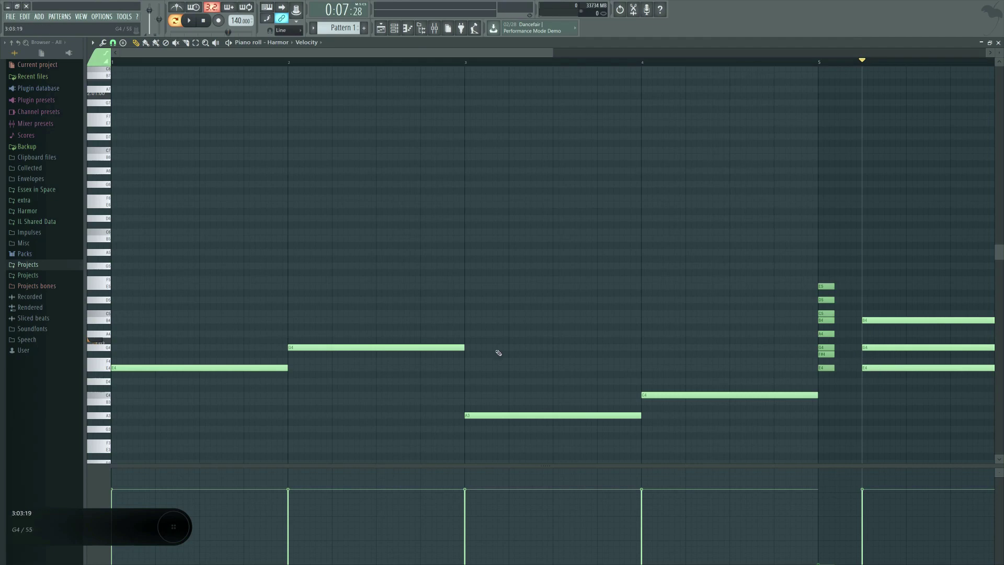
Highlight all G4 notes, deselect them, and delete the three test chord notes in bar 5
double_click(101, 349)
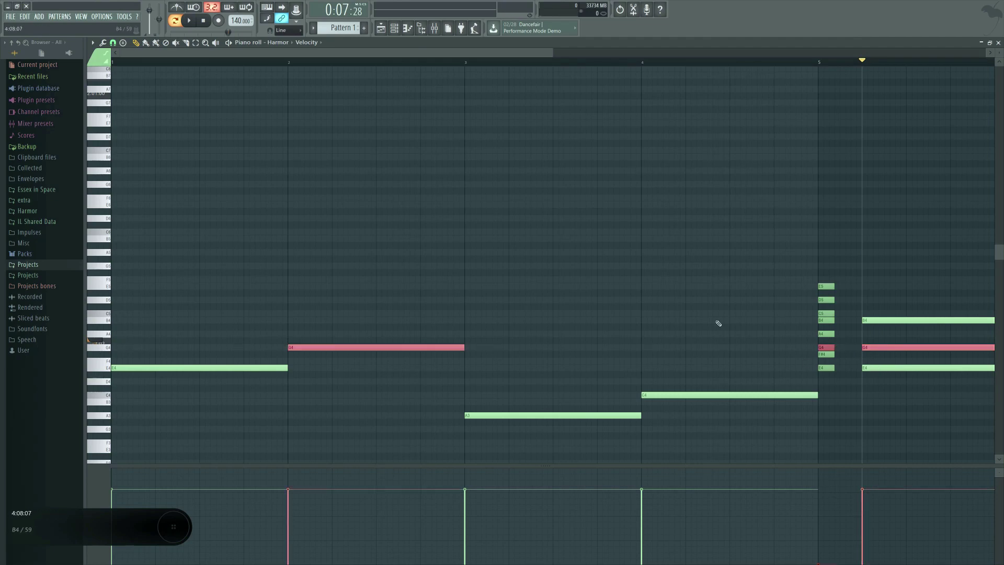
click(731, 322)
right_click(937, 365)
right_click(916, 347)
right_click(912, 320)
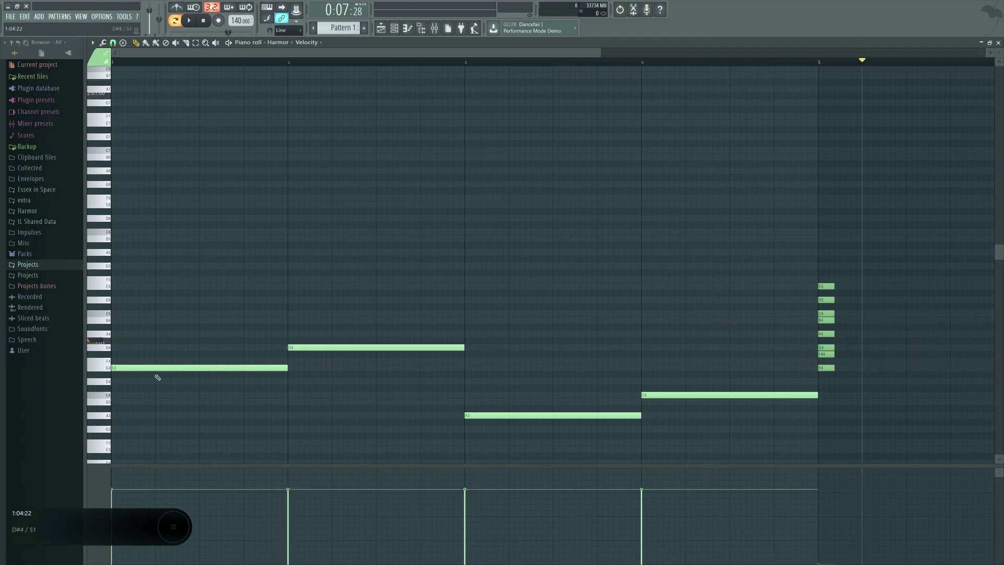
Add G4 and B4 above E4 in bar 1, and A#4 and D5 above G4 in bar 2
click(116, 347)
click(114, 320)
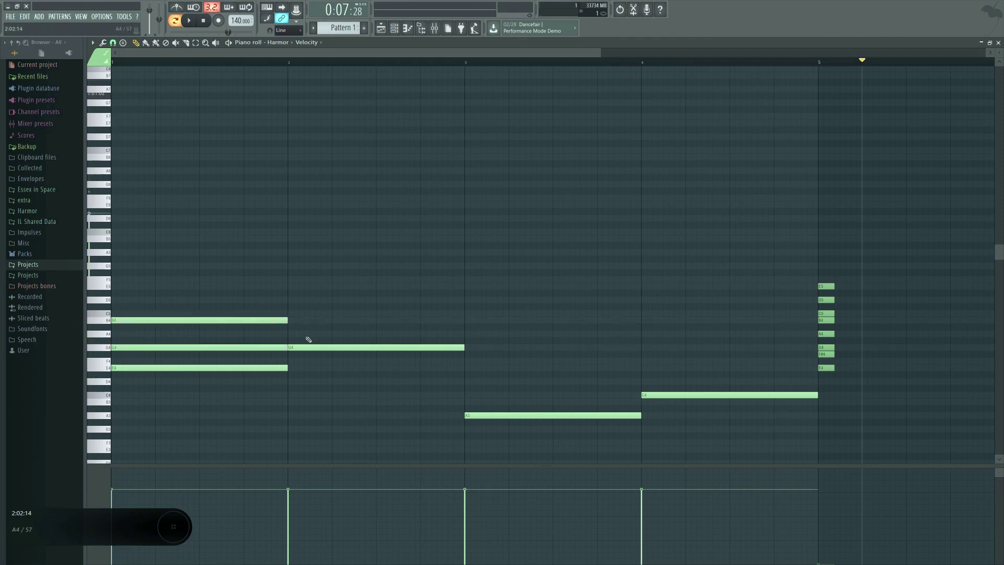
ctrl+click(438, 348)
click(399, 399)
click(290, 327)
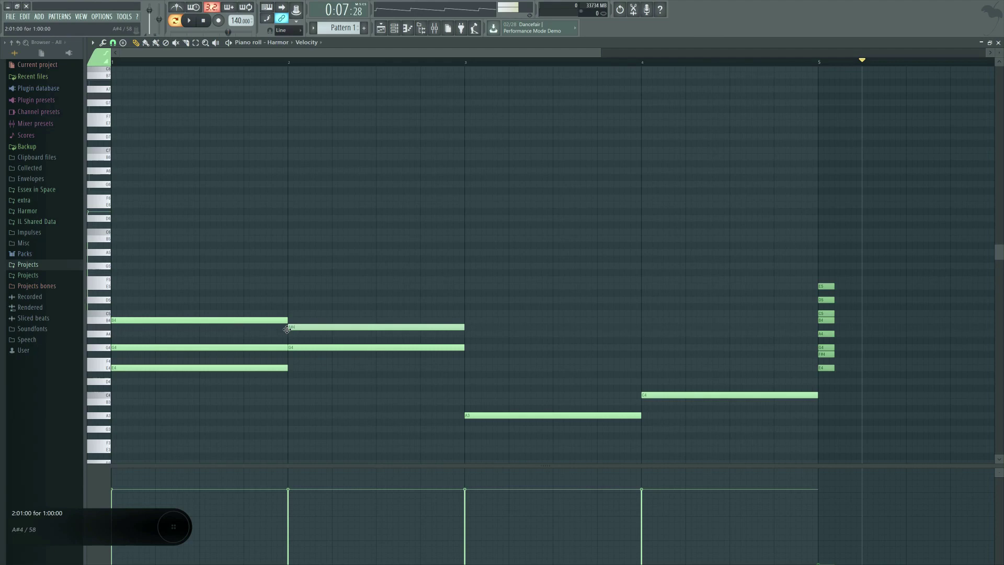
click(286, 300)
Add C4 and E4 above A3 in bar 3, D#4 and G4 above C4 in bar 4, and play back the progression
click(467, 396)
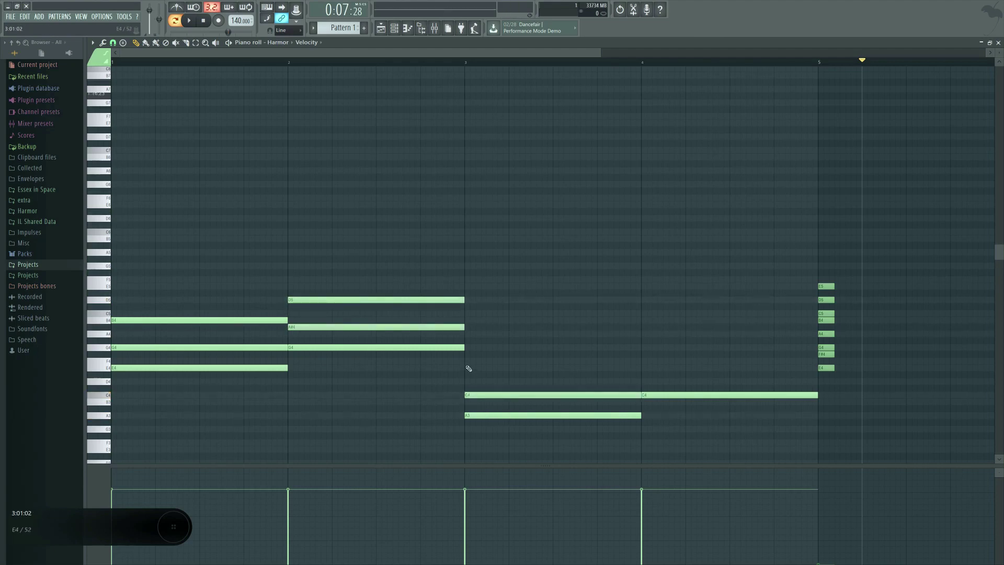
click(468, 367)
click(646, 374)
click(649, 347)
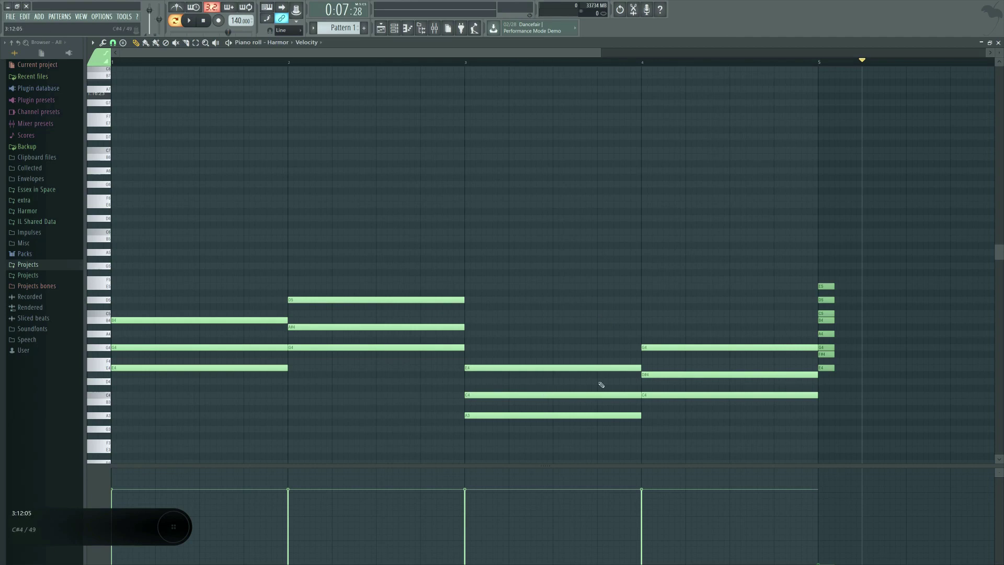
key(space)
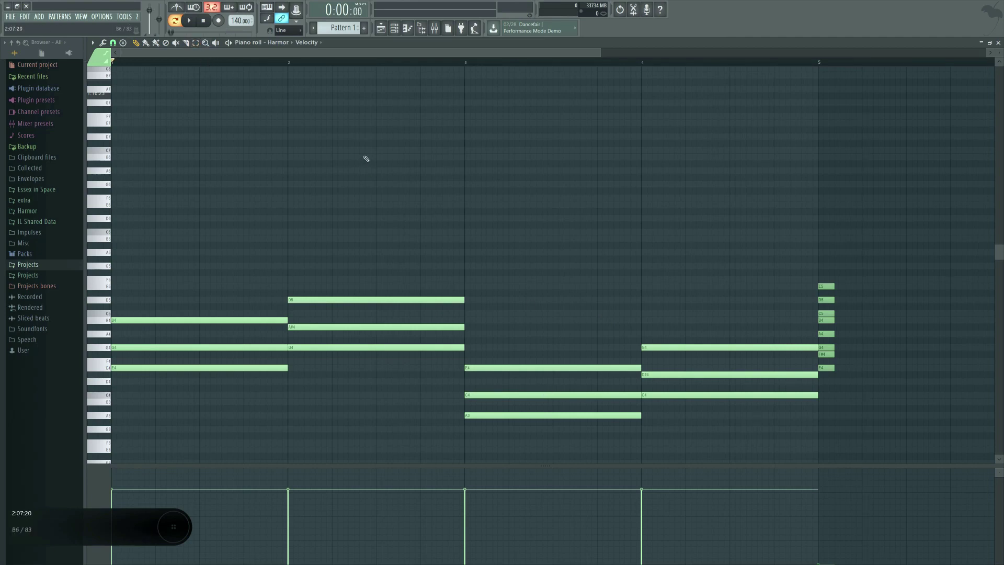
key(space)
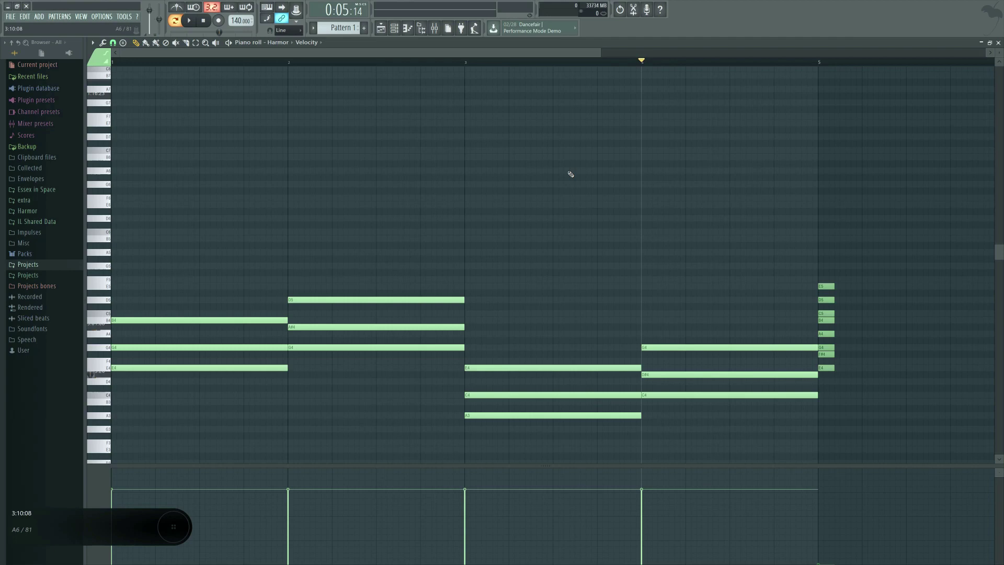
Highlight G4 in bar 2, C4 in bar 3 and all A#4 notes in turn, and clear the selection
click(377, 349)
click(492, 395)
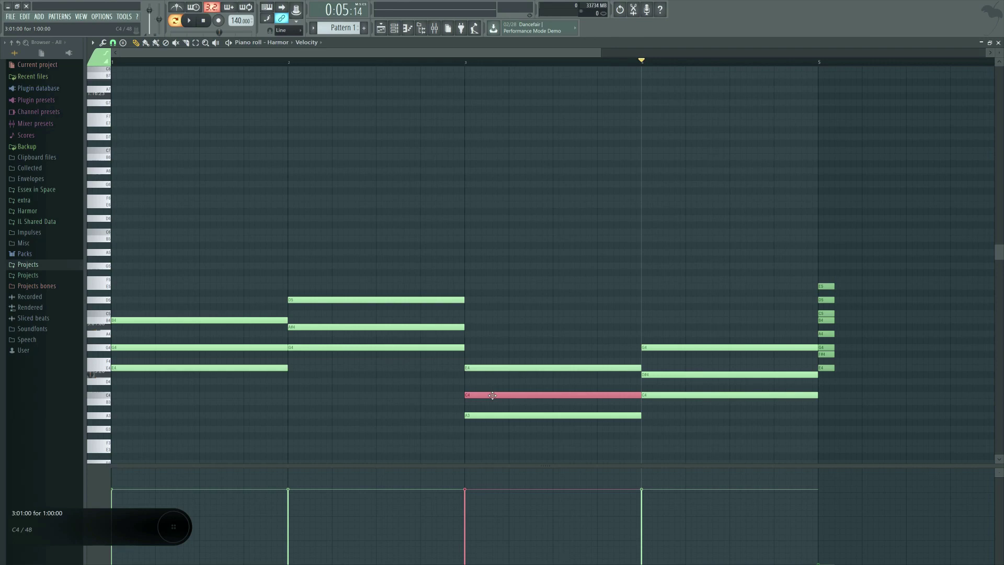
ctrl+click(386, 387)
ctrl+click(105, 329)
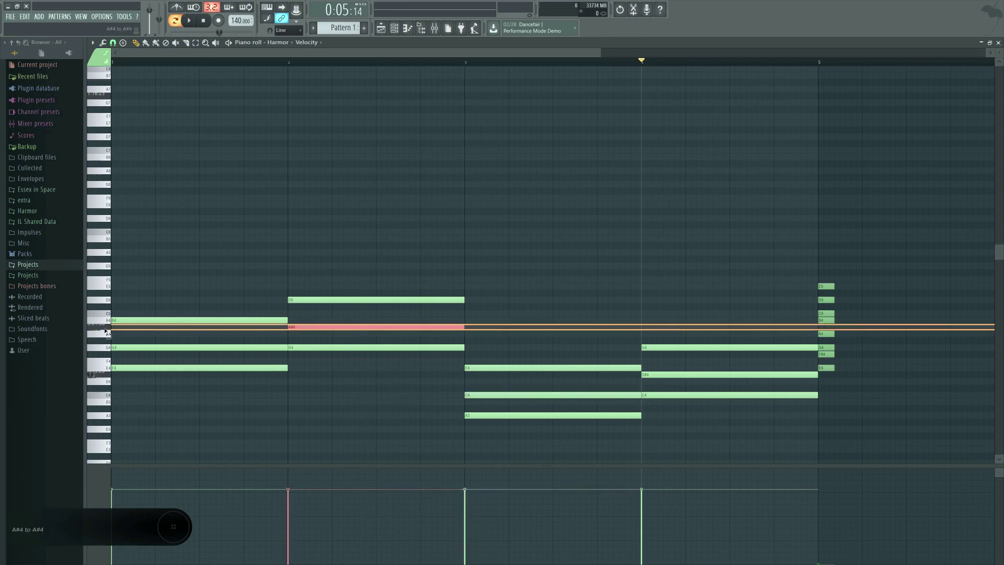
ctrl+click(545, 291)
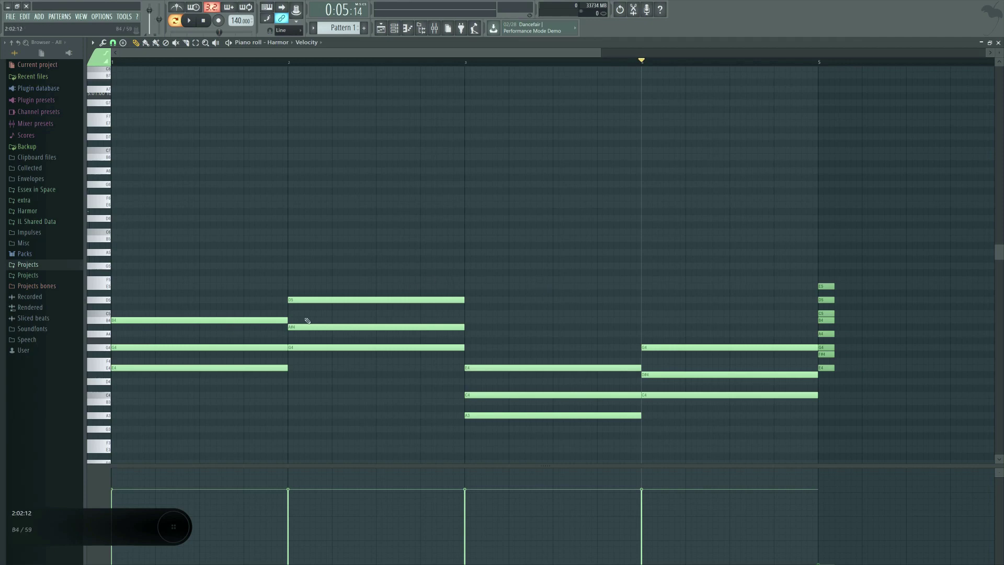
Raise the middle chord notes by one semitone: to B4 in bar 2, C#4 in bar 3 and E4 in bar 4
drag(303, 326, 303, 319)
click(461, 62)
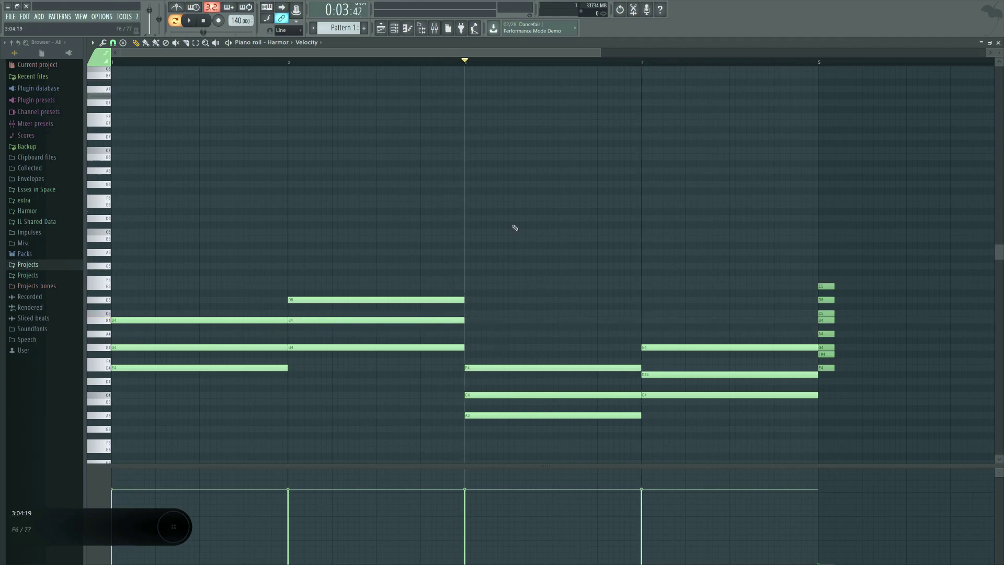
drag(495, 395, 495, 388)
mouse_move(691, 366)
mouse_down()
mouse_move(680, 372)
mouse_move(690, 373)
mouse_up()
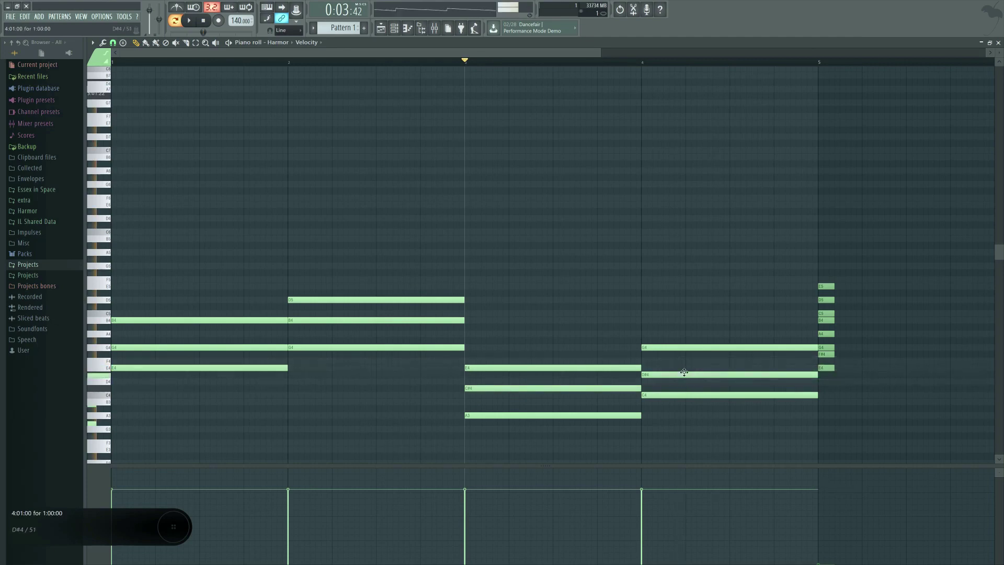
drag(684, 371, 684, 365)
Play back the revised chords from the start of bar 2 and stop playback
key(space)
click(287, 62)
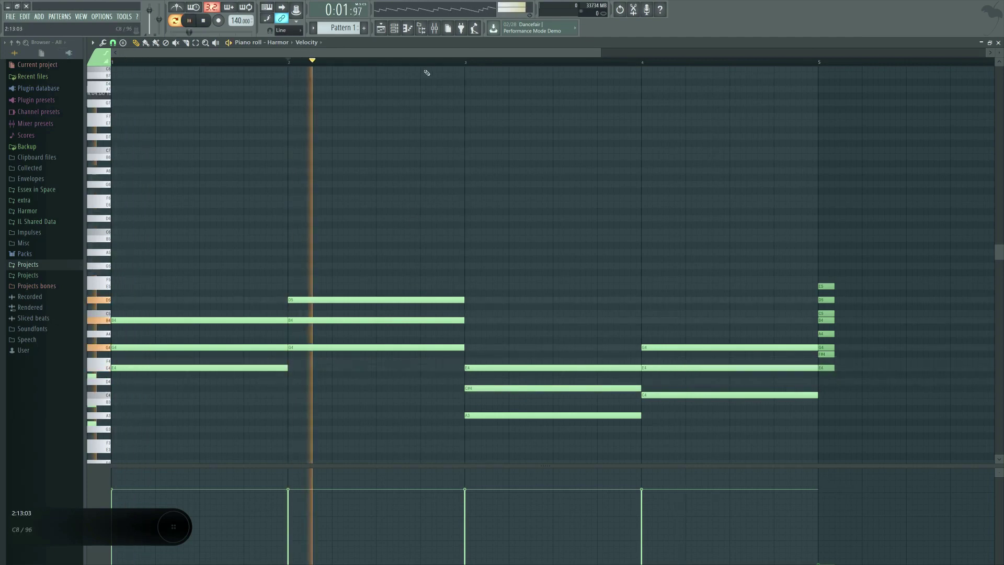
key(space)
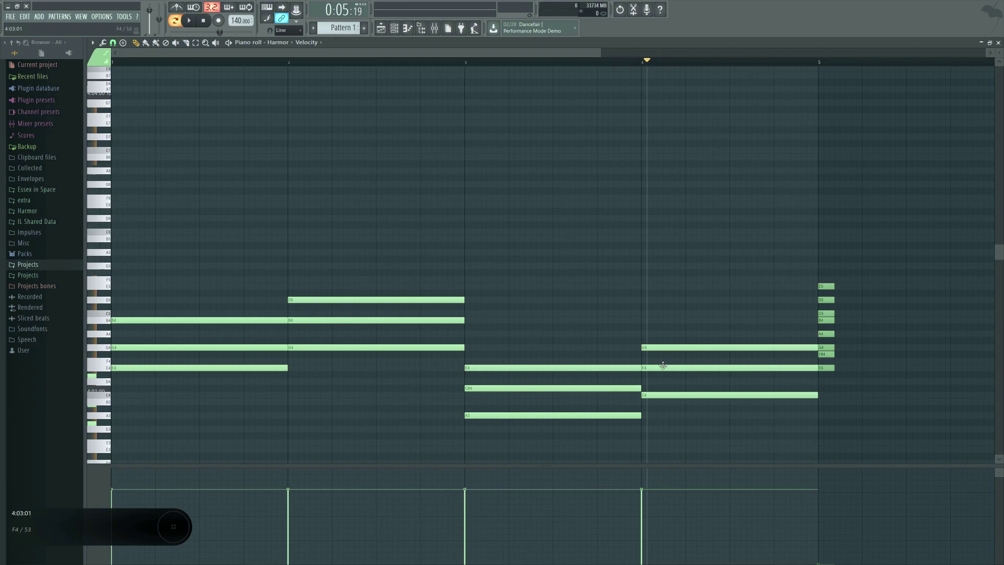
Highlight the chord notes across bars 1 to 4 and the short scale notes at bar 5 in turn, clearing each selection
ctrl+drag(208, 284, 654, 419)
ctrl+click(531, 278)
scroll(531, 277, up, 1)
scroll(511, 269, down, 1)
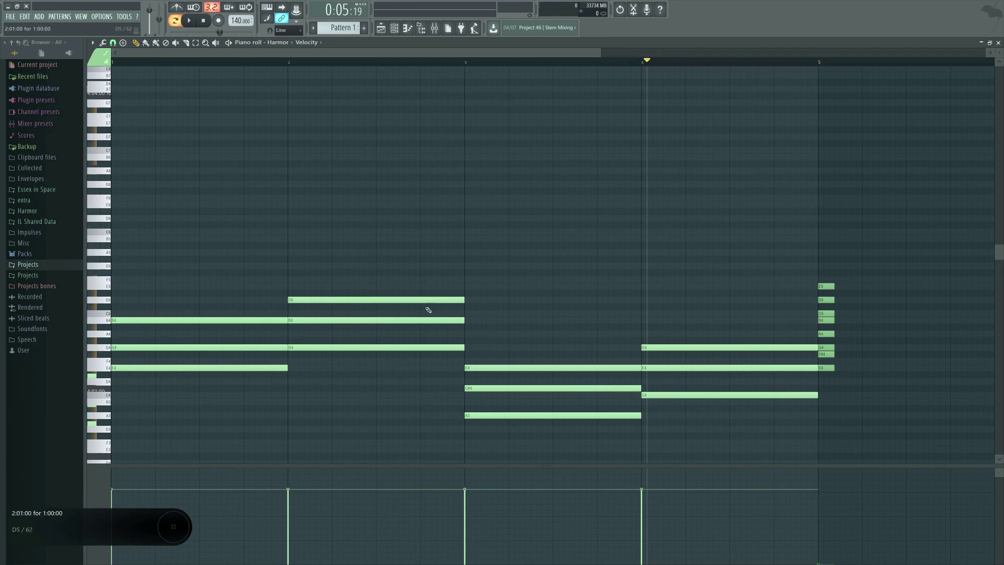
drag(822, 274, 860, 397)
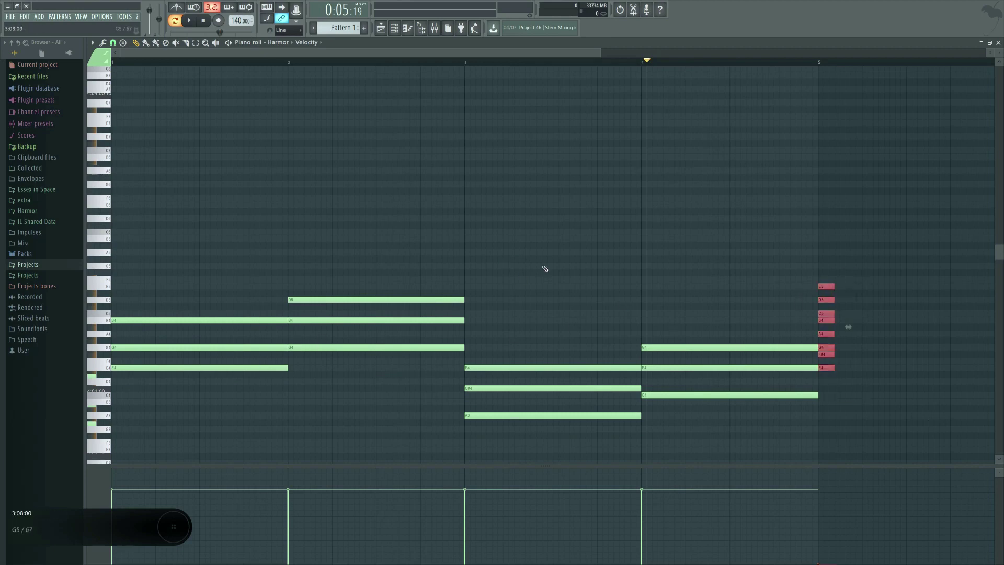
key(ctrl+d)
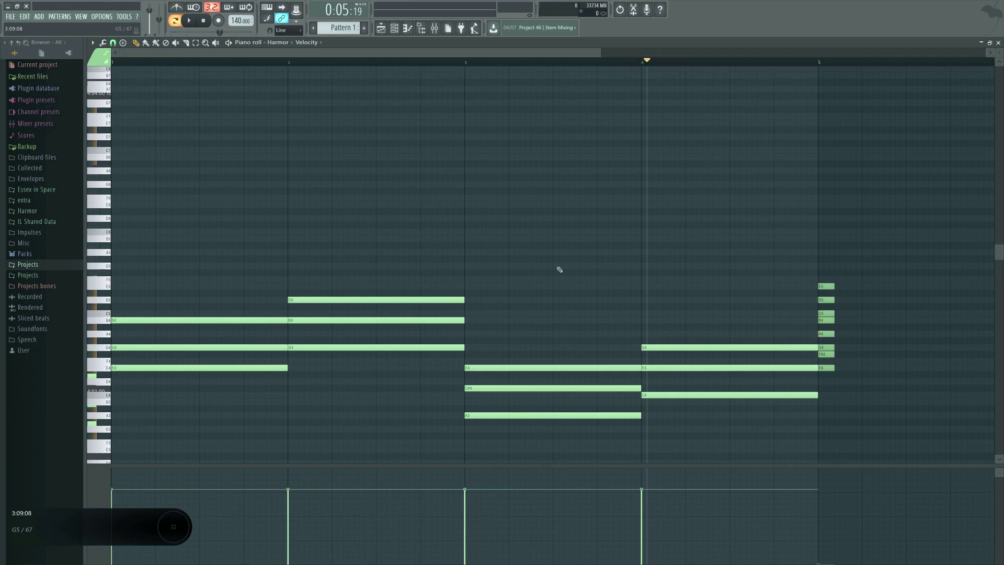